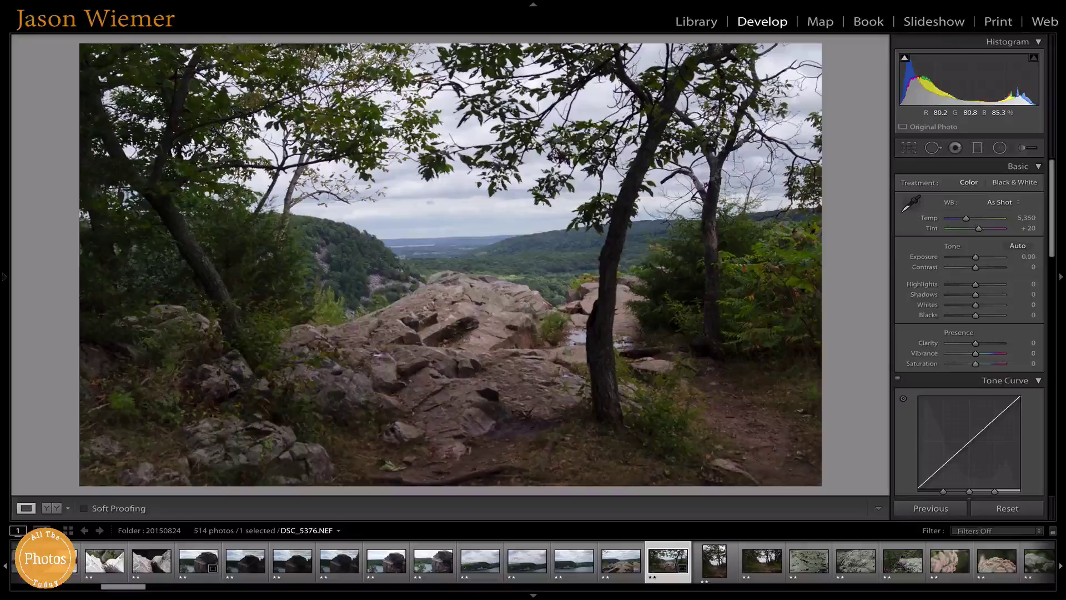
# - Show the photo's file and exposure information overlay and hide it again
pyautogui.press('i')
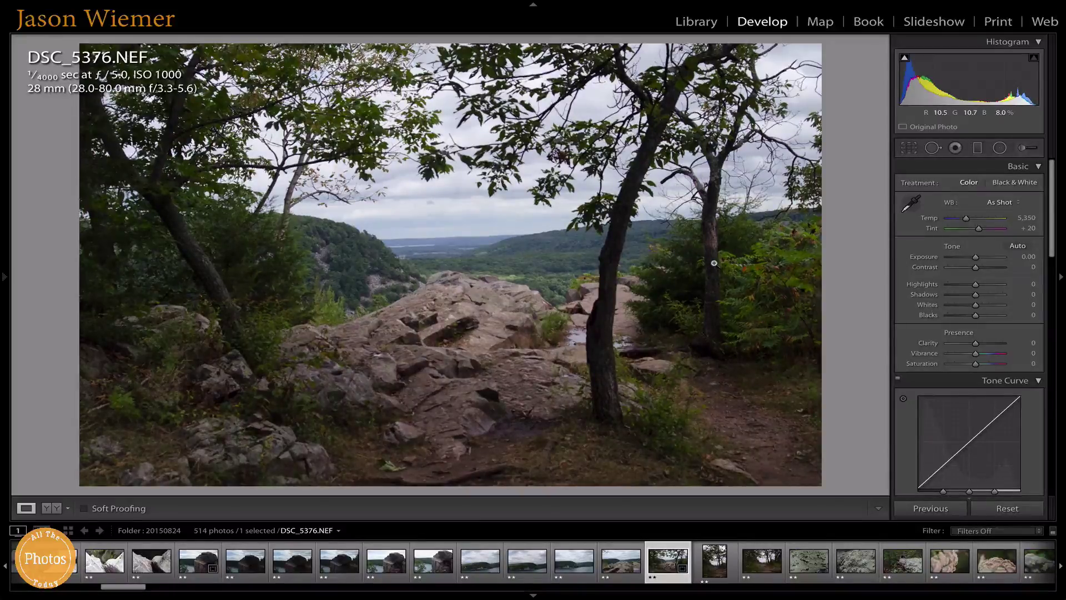
pyautogui.press('i')
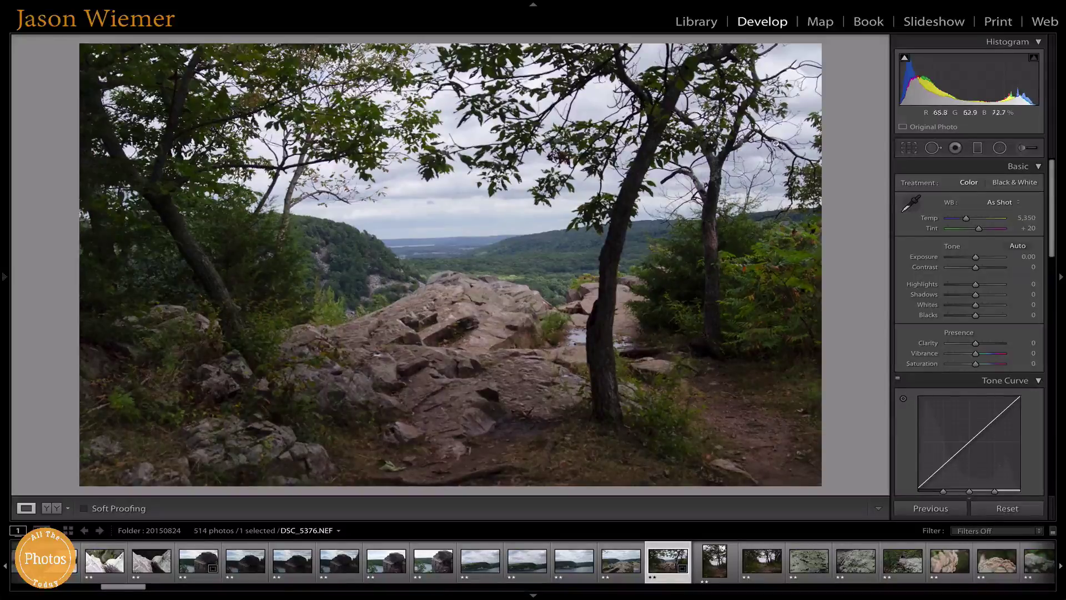
# - Crop the photo slightly inward from its right edge, keeping the original aspect ratio
pyautogui.click(915, 150)
pyautogui.moveTo(820, 267)
pyautogui.mouseDown()
pyautogui.moveTo(795, 267)
pyautogui.moveTo(806, 267)
pyautogui.mouseUp()
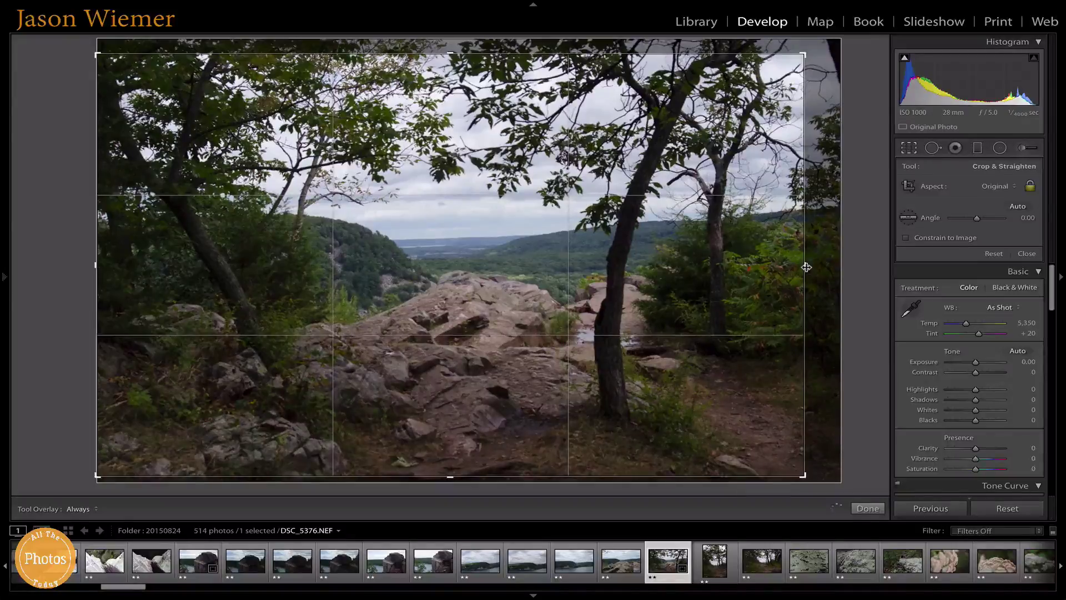
pyautogui.click(908, 147)
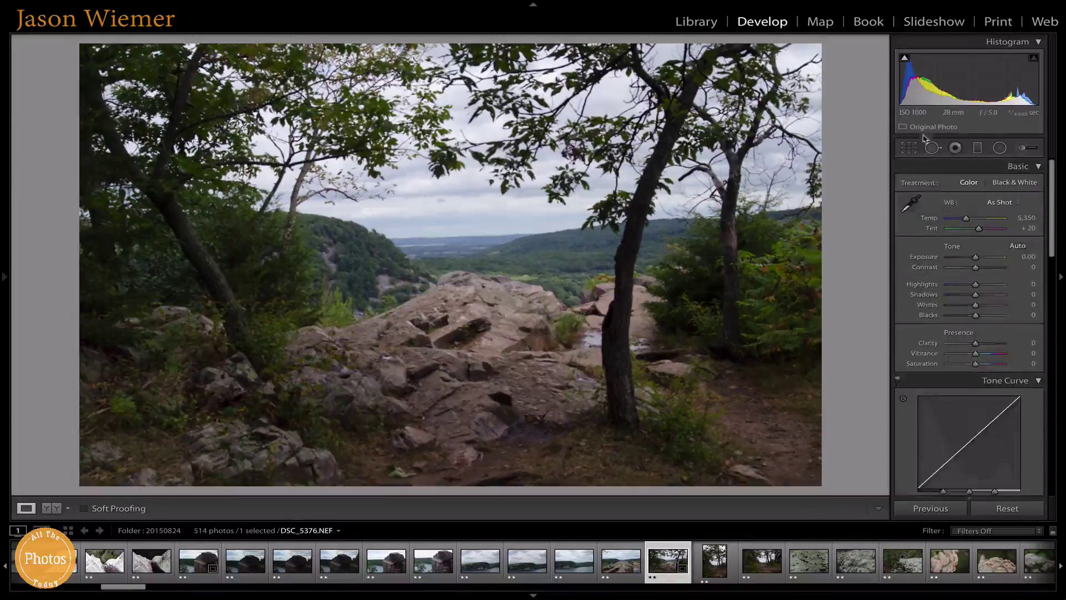
# - Try automatic straightening and a manual rotation of the crop, and reset the angle to 0
pyautogui.click(909, 147)
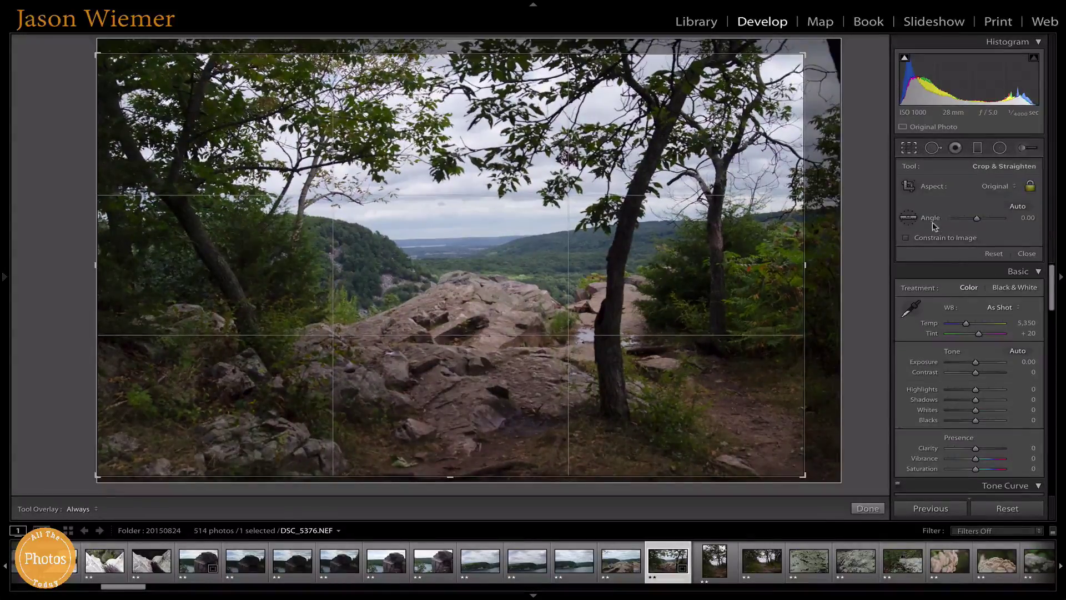
pyautogui.click(1017, 206)
pyautogui.moveTo(976, 220)
pyautogui.mouseDown()
pyautogui.moveTo(950, 220)
pyautogui.moveTo(985, 223)
pyautogui.mouseUp()
pyautogui.click(1018, 221)
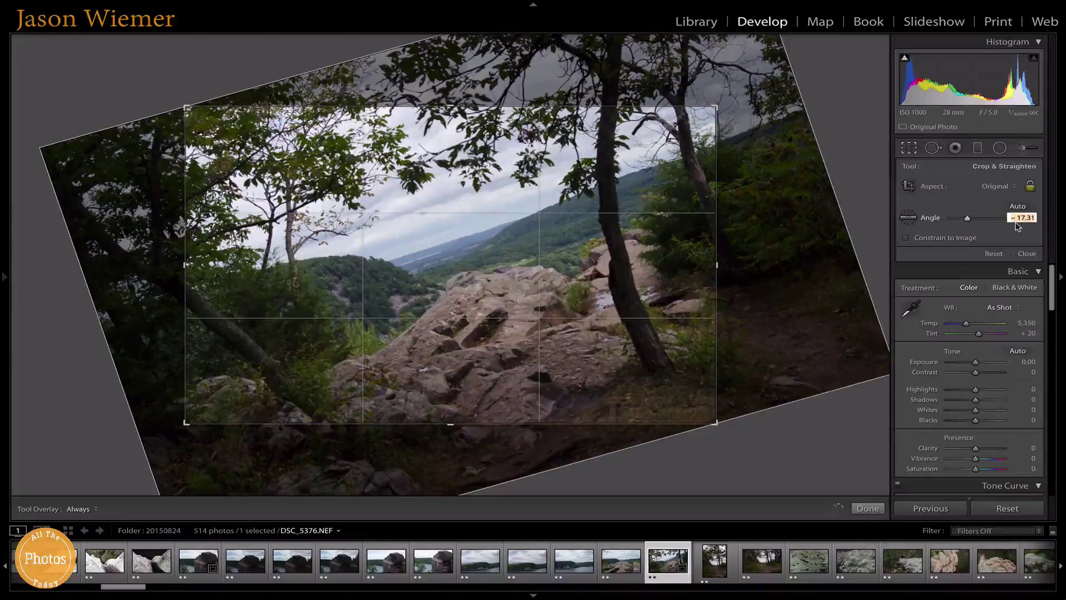
pyautogui.write('0')
pyautogui.press('Return')
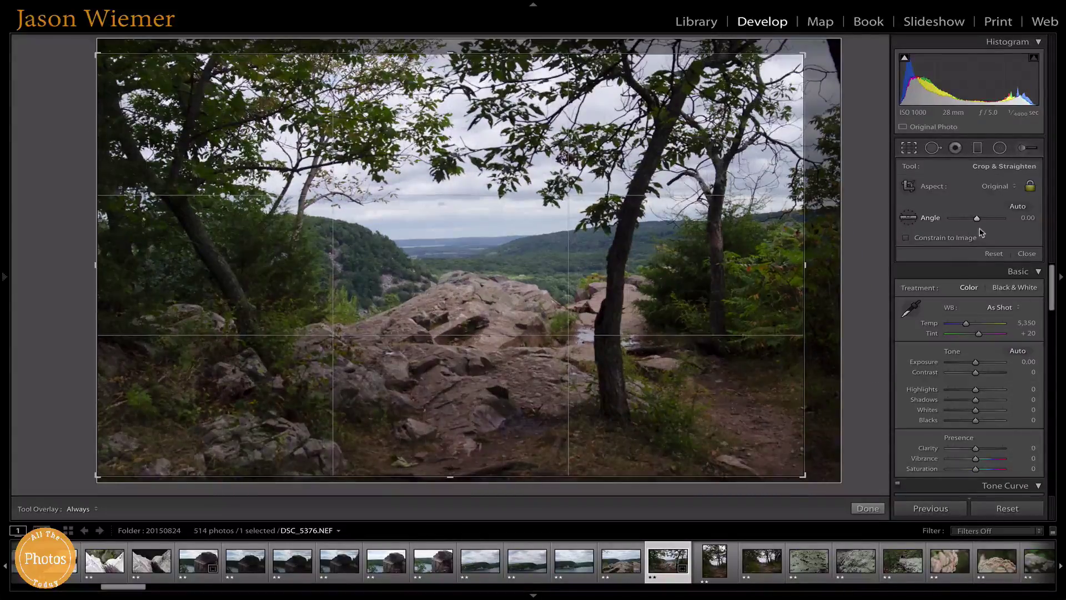
# - Straighten the photo by 2.55 degrees with the Straighten tool, following the distant horizon, and apply the crop
pyautogui.click(906, 219)
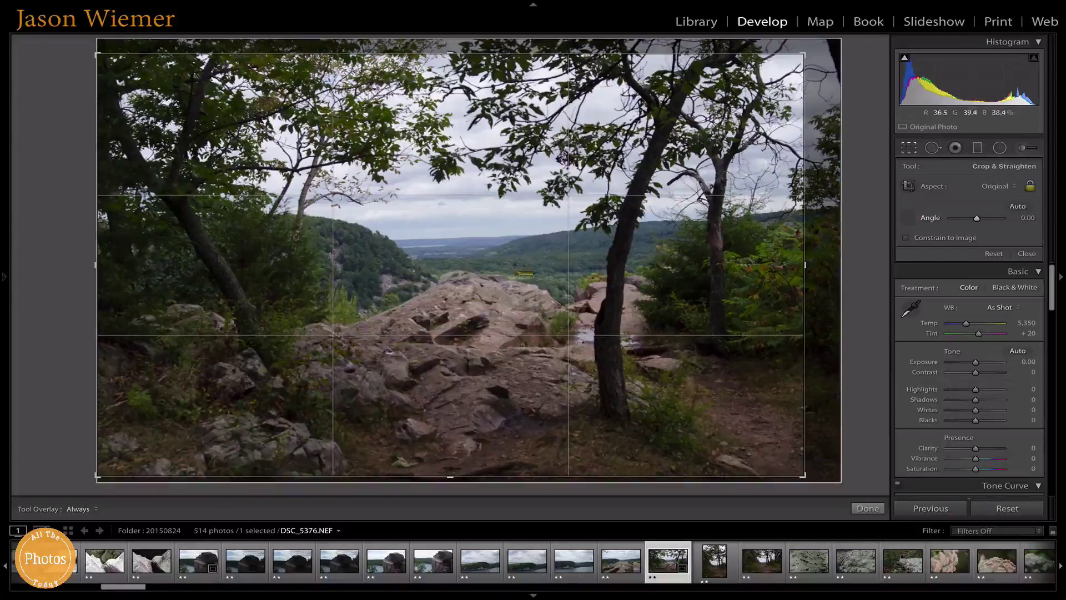
pyautogui.moveTo(389, 239); pyautogui.dragTo(545, 234)
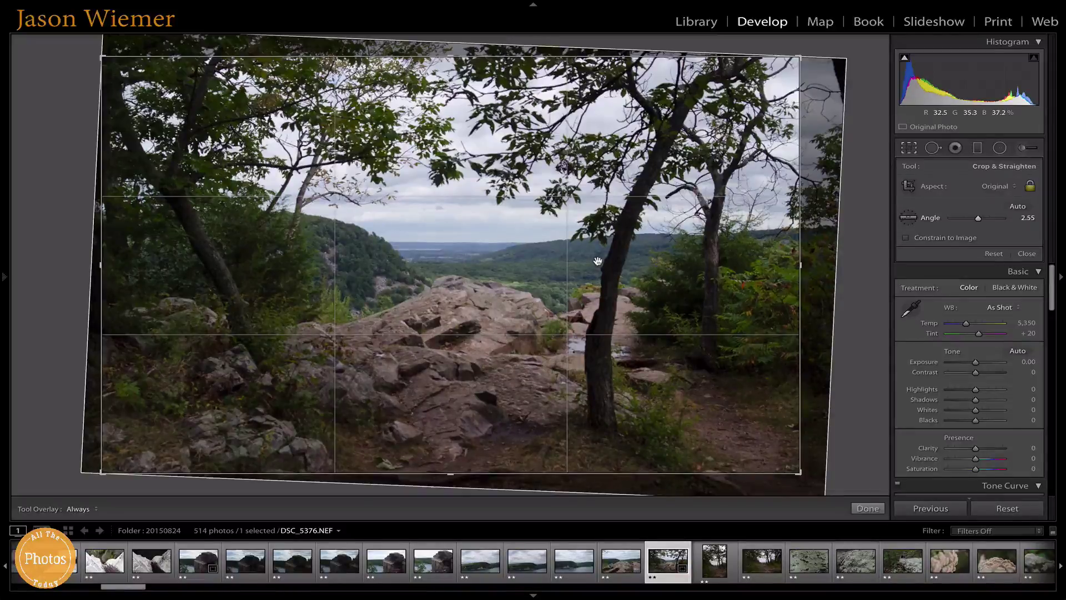
pyautogui.press('Return')
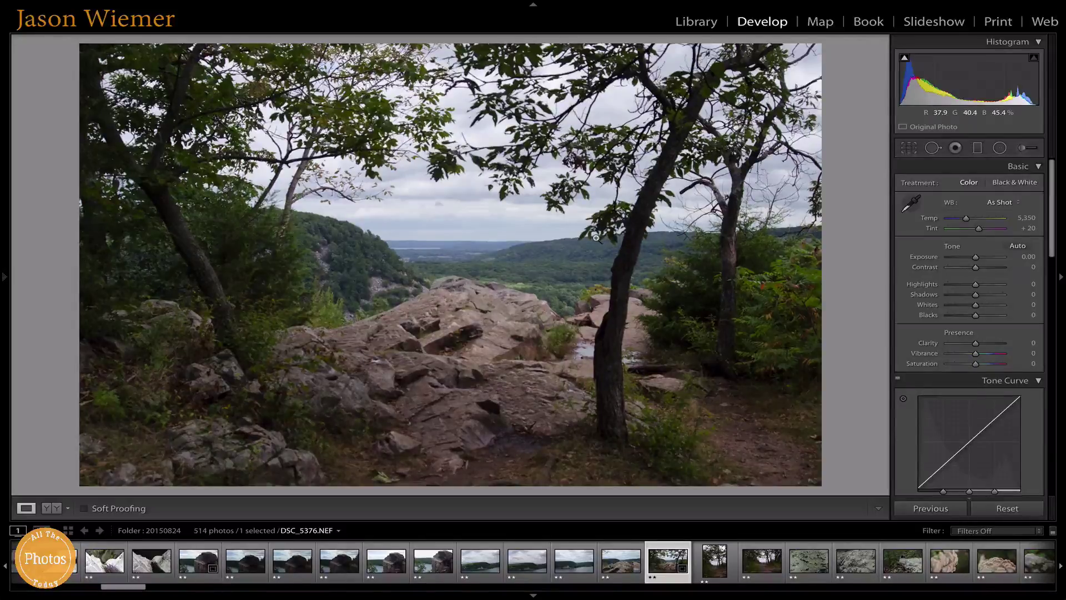
# - Tighten the straightened crop a little more from the right edge and apply it
pyautogui.click(906, 150)
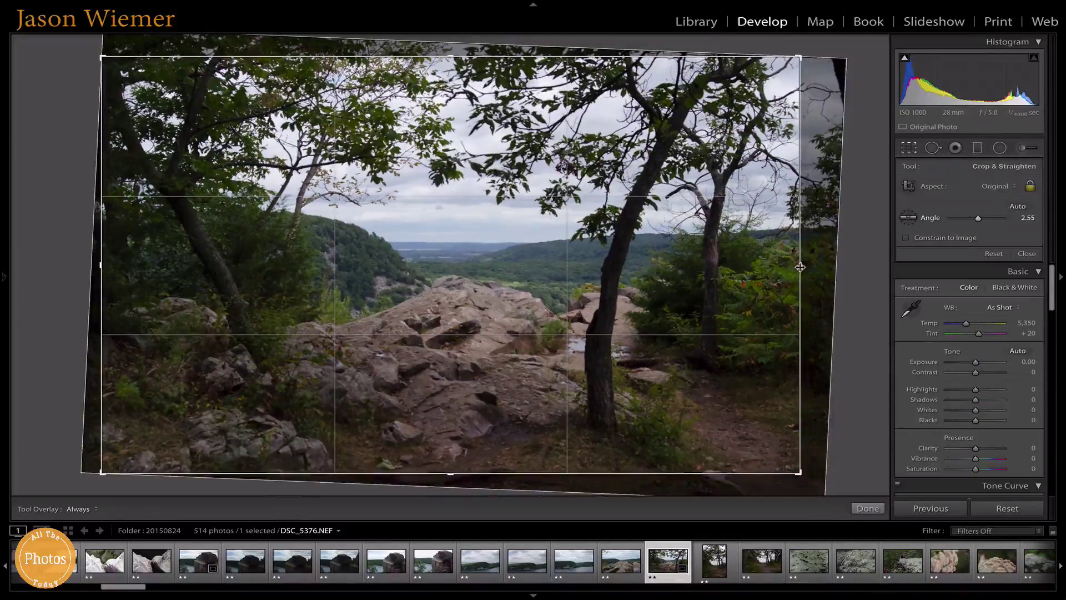
pyautogui.moveTo(799, 267); pyautogui.dragTo(792, 269)
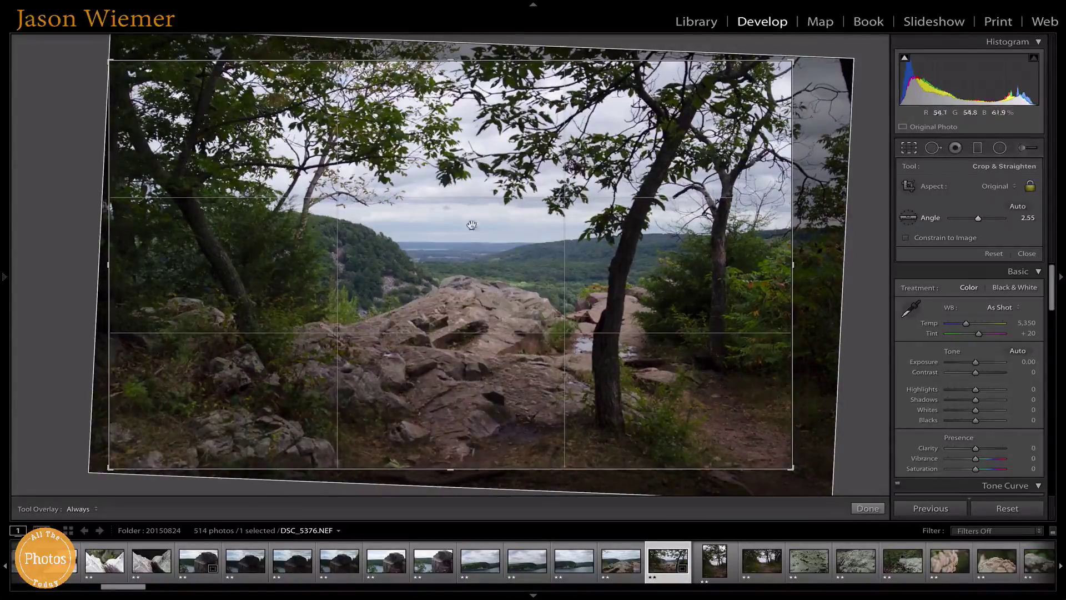
pyautogui.press('Return')
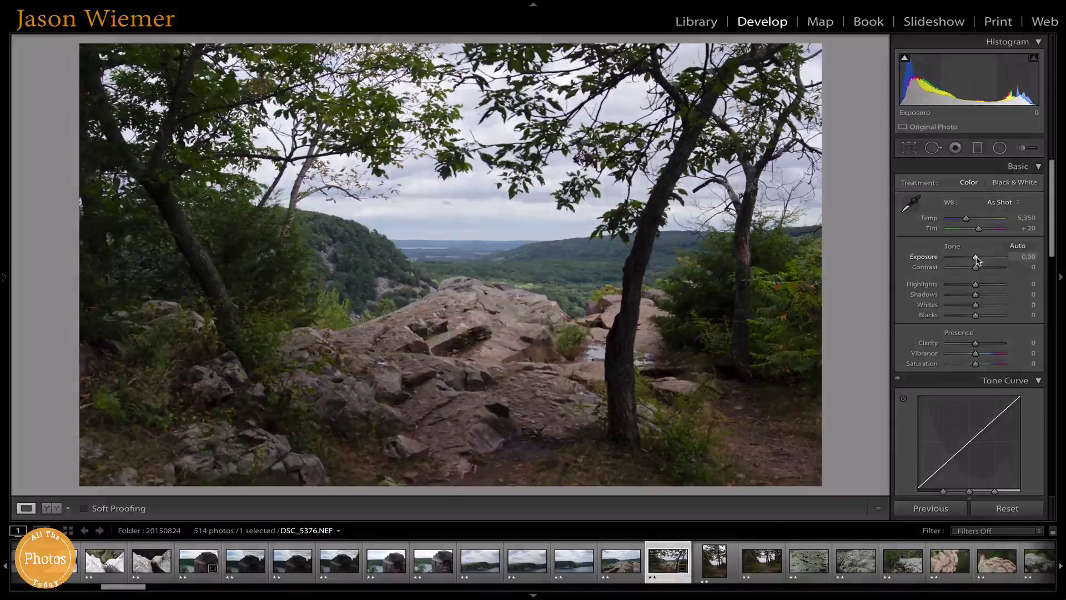
# - Adjust the tone with Contrast at +29, Highlights at -52, Shadows at -24 and Exposure raised to +0.50
pyautogui.moveTo(975, 258); pyautogui.dragTo(977, 257)
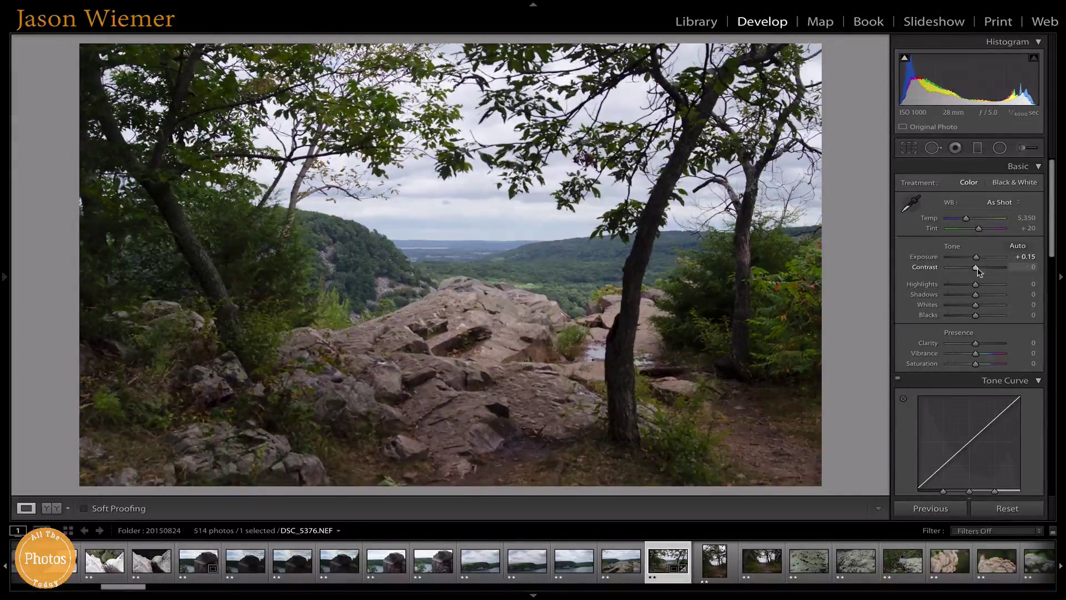
pyautogui.moveTo(977, 270); pyautogui.dragTo(986, 271)
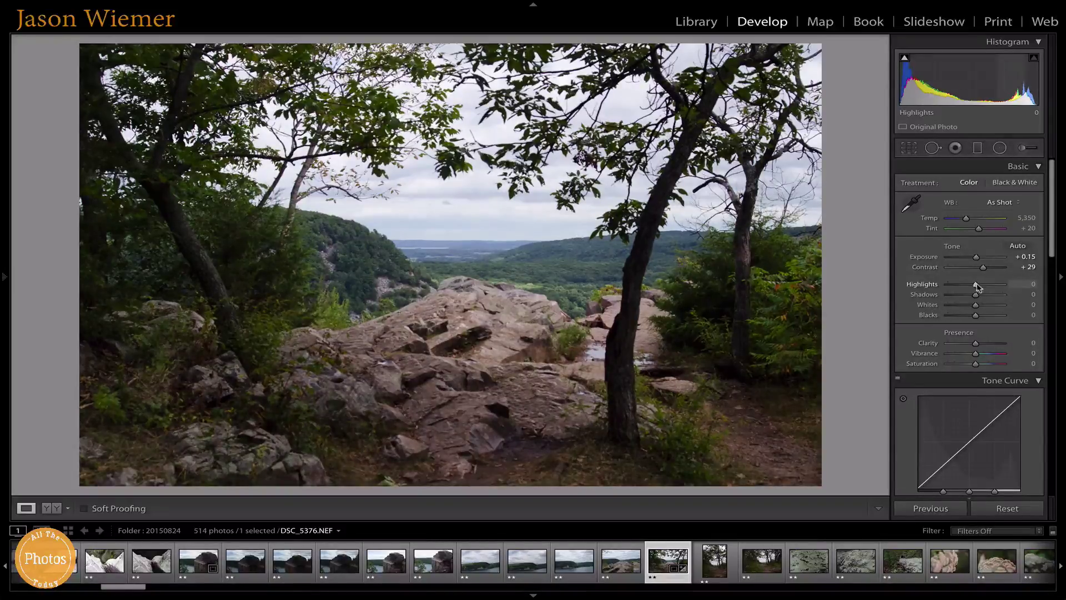
pyautogui.moveTo(976, 285); pyautogui.dragTo(948, 290)
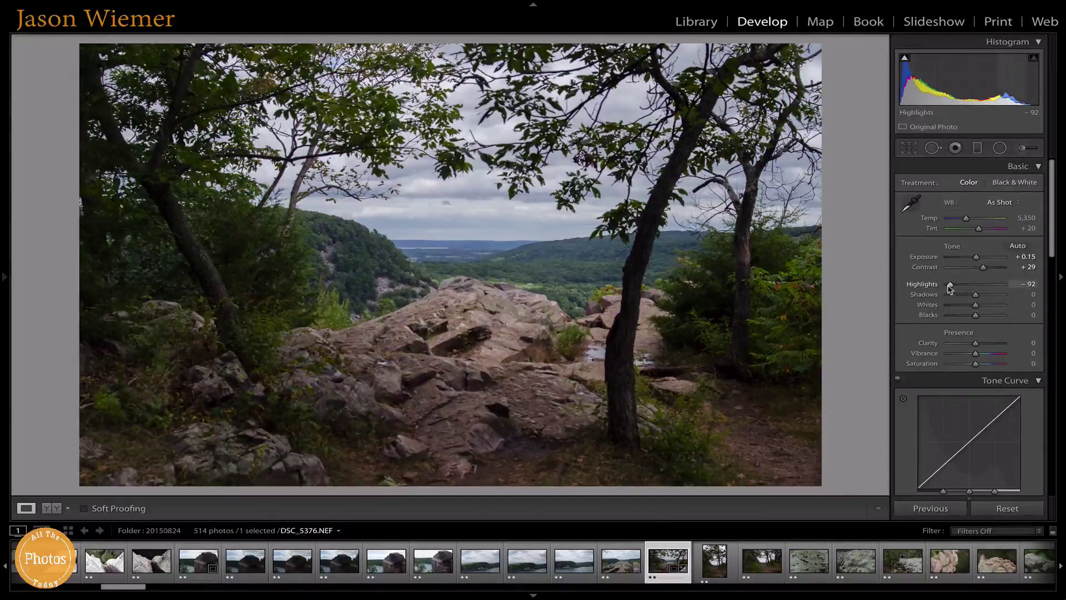
pyautogui.moveTo(952, 287); pyautogui.dragTo(973, 307)
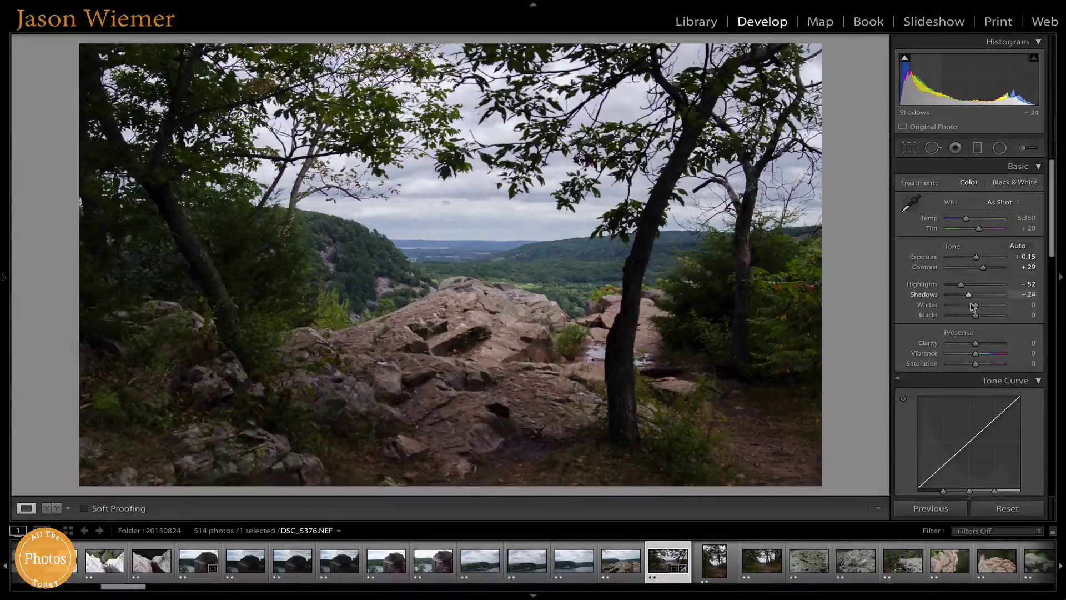
pyautogui.moveTo(976, 256); pyautogui.dragTo(980, 258)
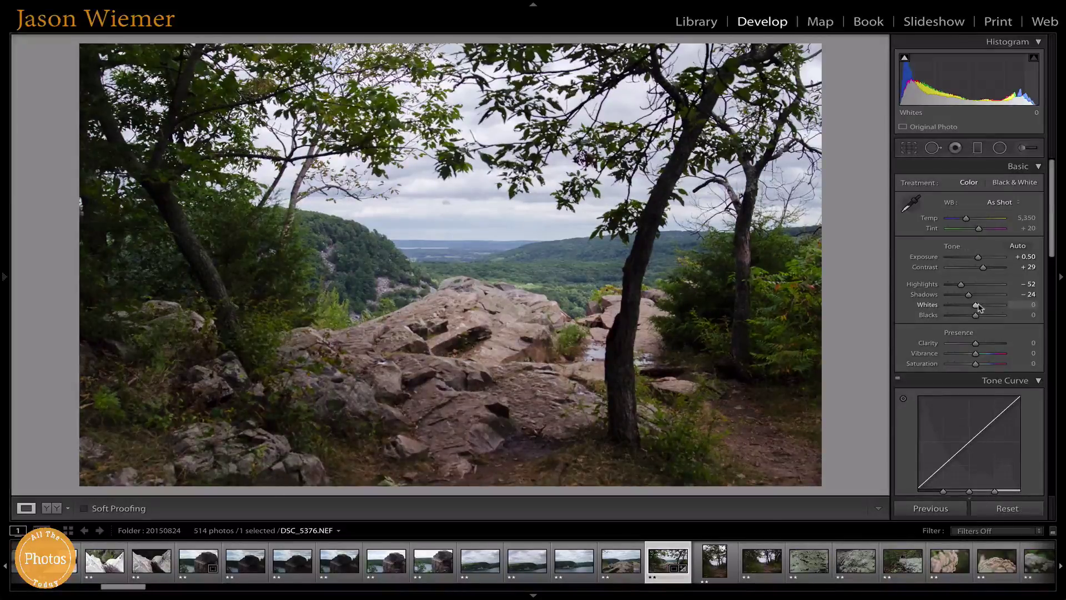
# - Set Whites to +24 and check Blacks with the clipping preview, and set Clarity to +17, Vibrance to +18 and Saturation to +9
pyautogui.press('alt')
pyautogui.moveTo(975, 308); pyautogui.dragTo(982, 310)
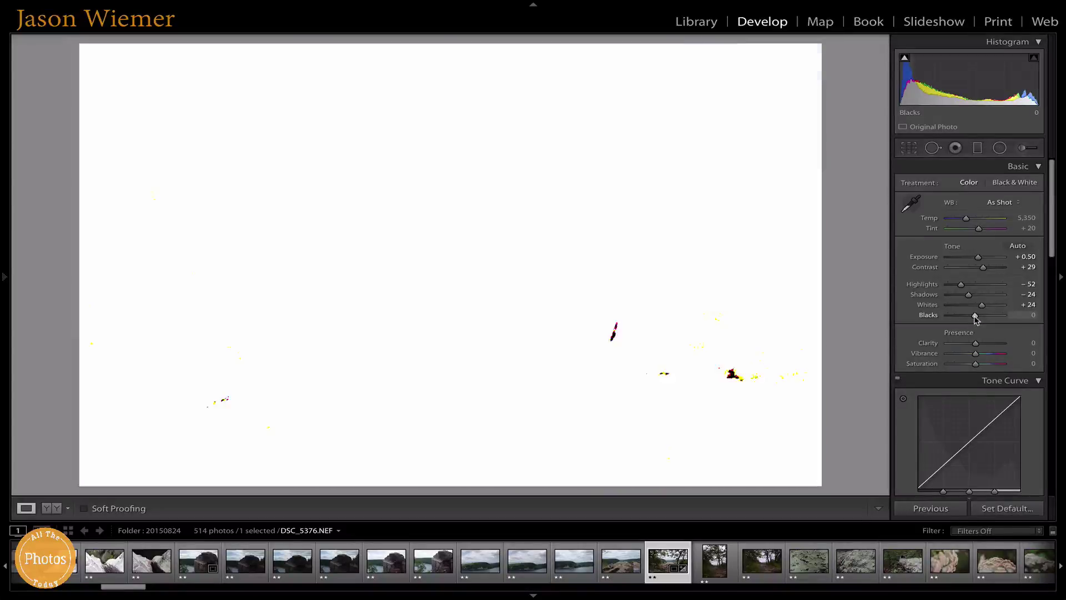
pyautogui.moveTo(975, 315); pyautogui.dragTo(975, 317)
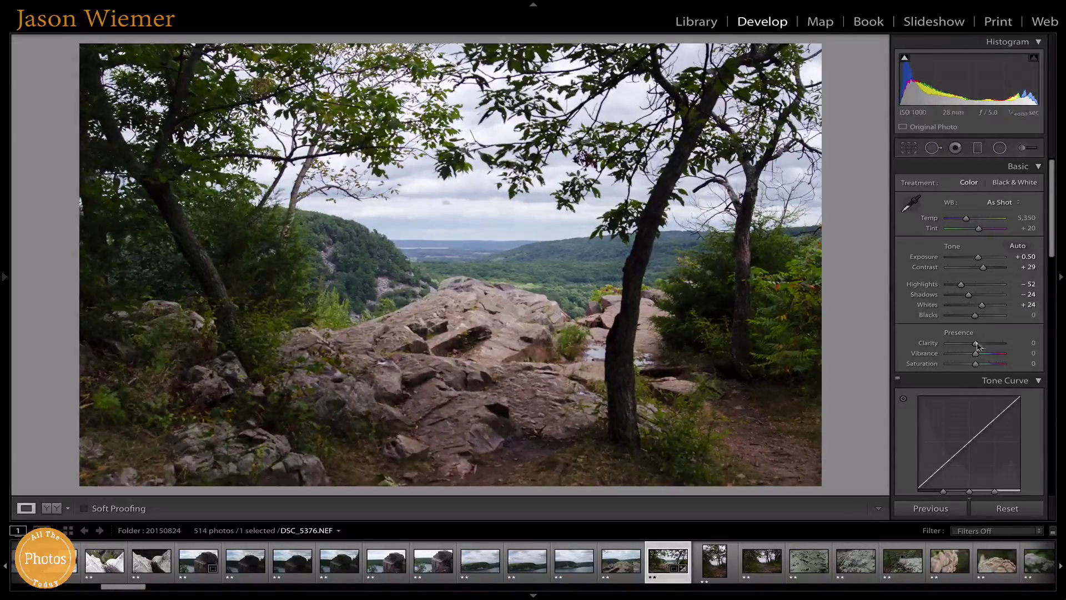
pyautogui.moveTo(976, 343); pyautogui.dragTo(980, 368)
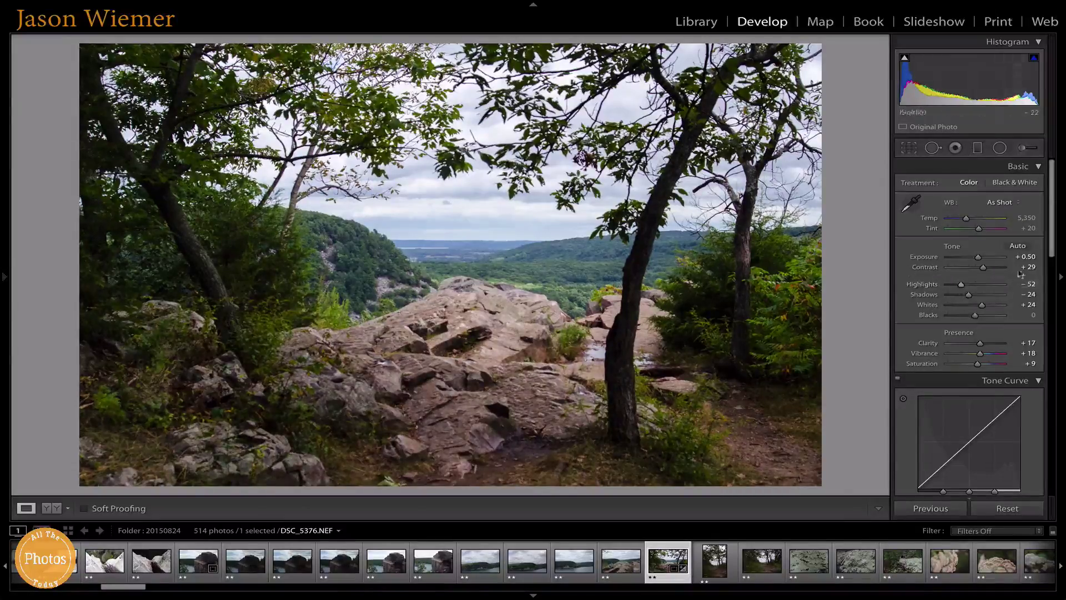
# - Raise the HSL saturation of the greens to +18 and the blues to +20
pyautogui.moveTo(1054, 254); pyautogui.dragTo(1056, 355)
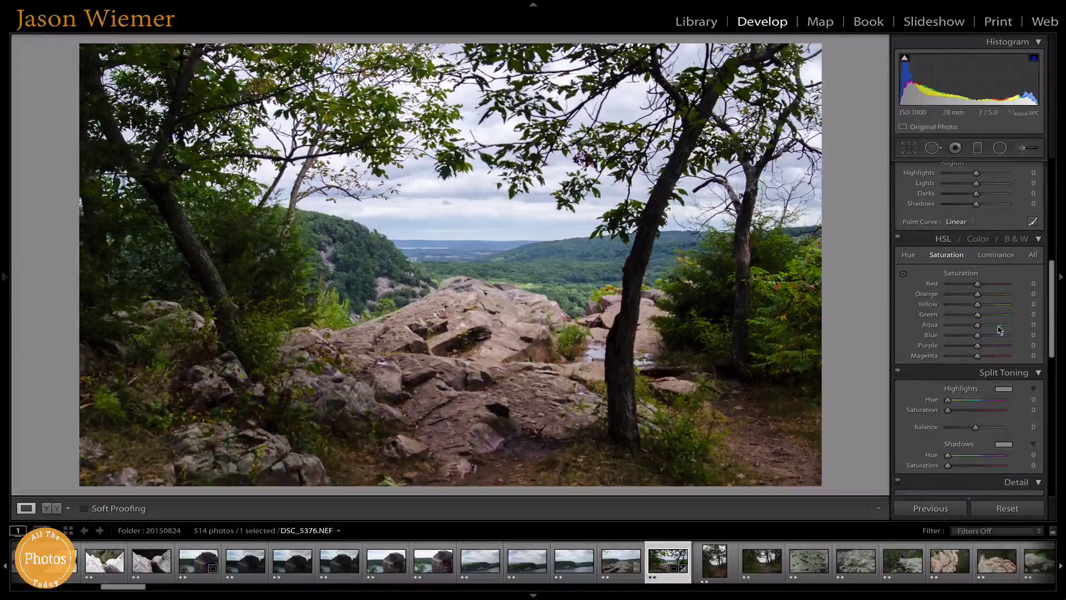
pyautogui.moveTo(976, 315); pyautogui.dragTo(984, 338)
# - Set the sharpening amount to 62
pyautogui.moveTo(1054, 331); pyautogui.dragTo(1055, 347)
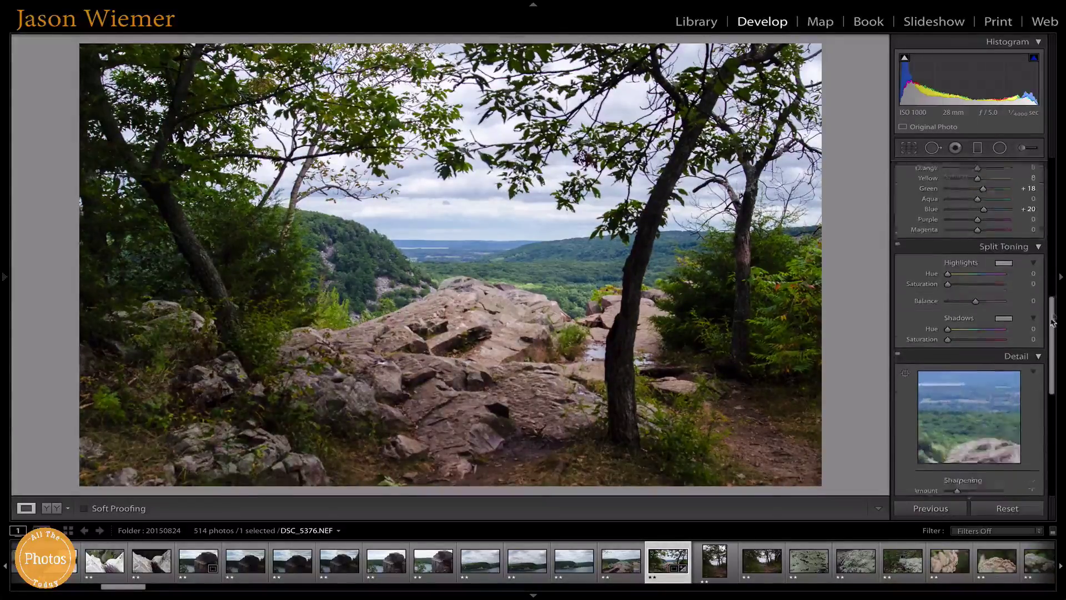
pyautogui.moveTo(1054, 300); pyautogui.dragTo(1047, 349)
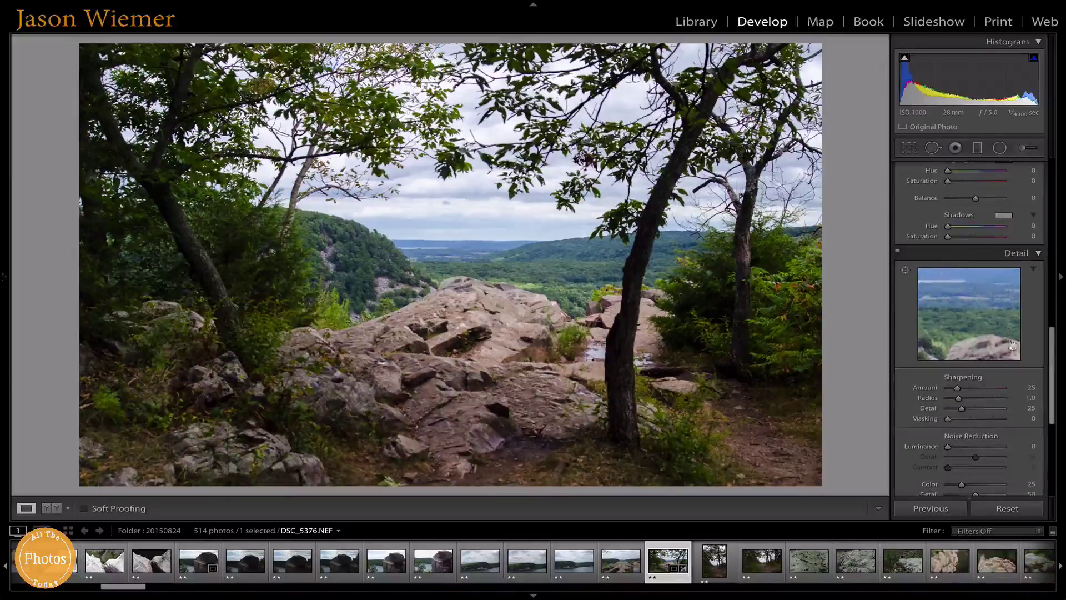
pyautogui.moveTo(954, 395); pyautogui.dragTo(970, 395)
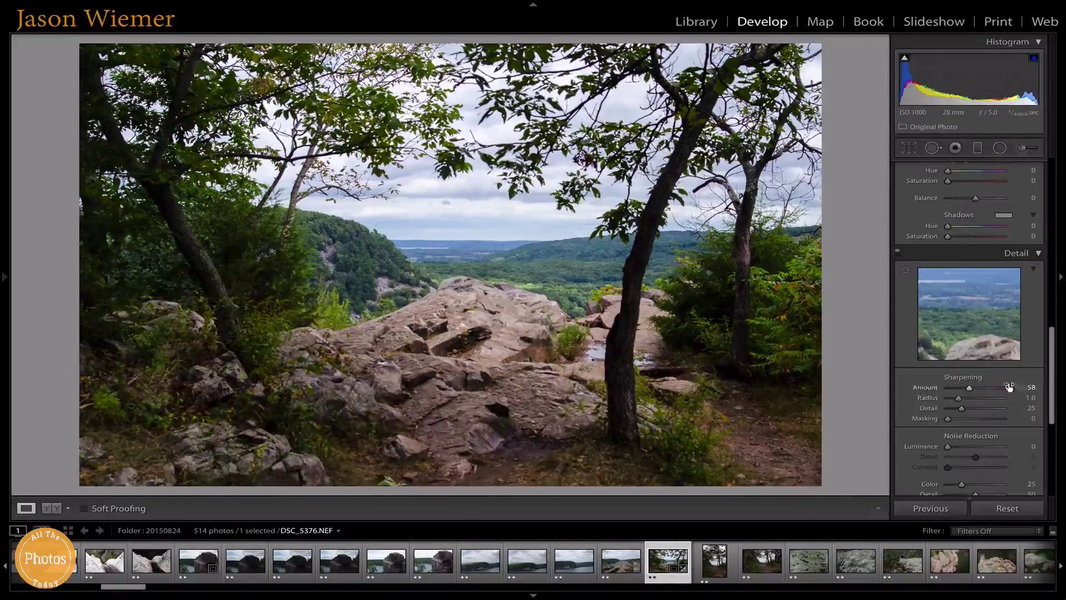
pyautogui.moveTo(972, 392); pyautogui.dragTo(974, 392)
pyautogui.scroll(-4, 1053, 363)
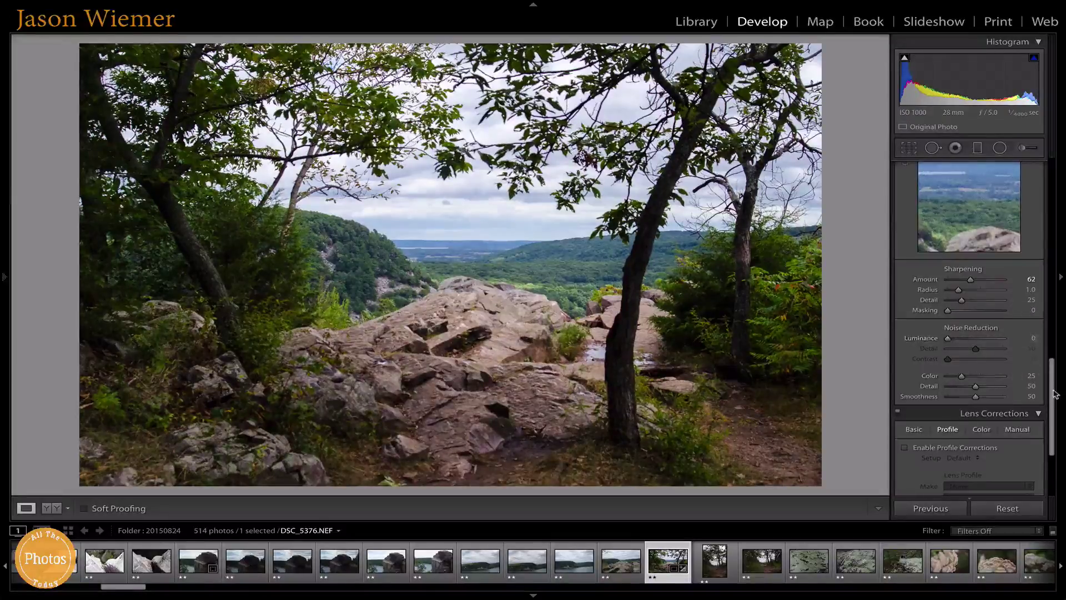
# - Compare the photo before and after editing, side by side and in a split view, including a close-up of the horizon
pyautogui.moveTo(1055, 394); pyautogui.dragTo(1026, 241)
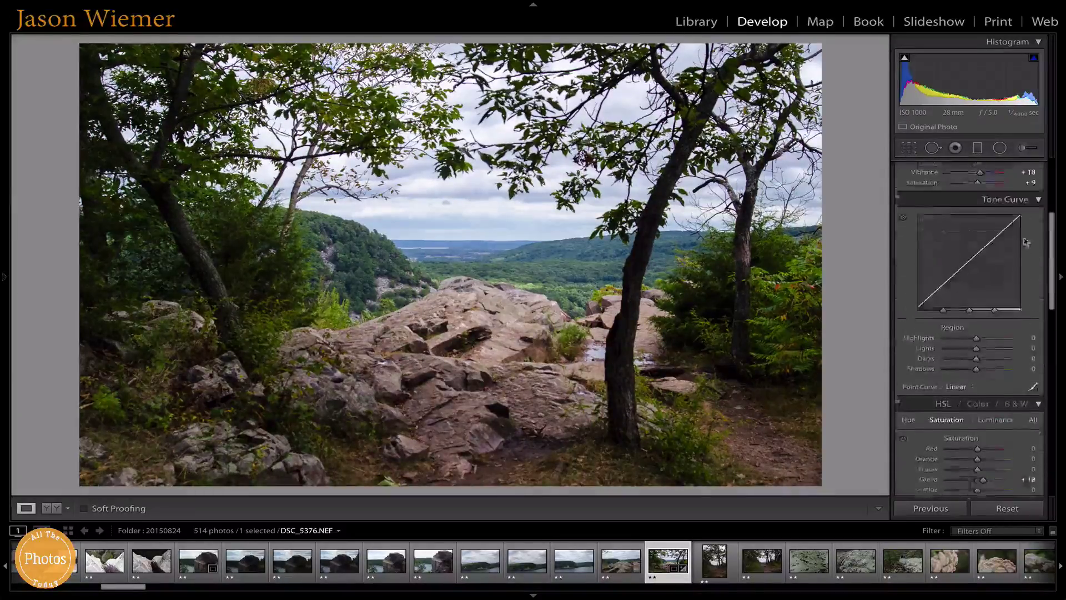
pyautogui.scroll(3, 1026, 242)
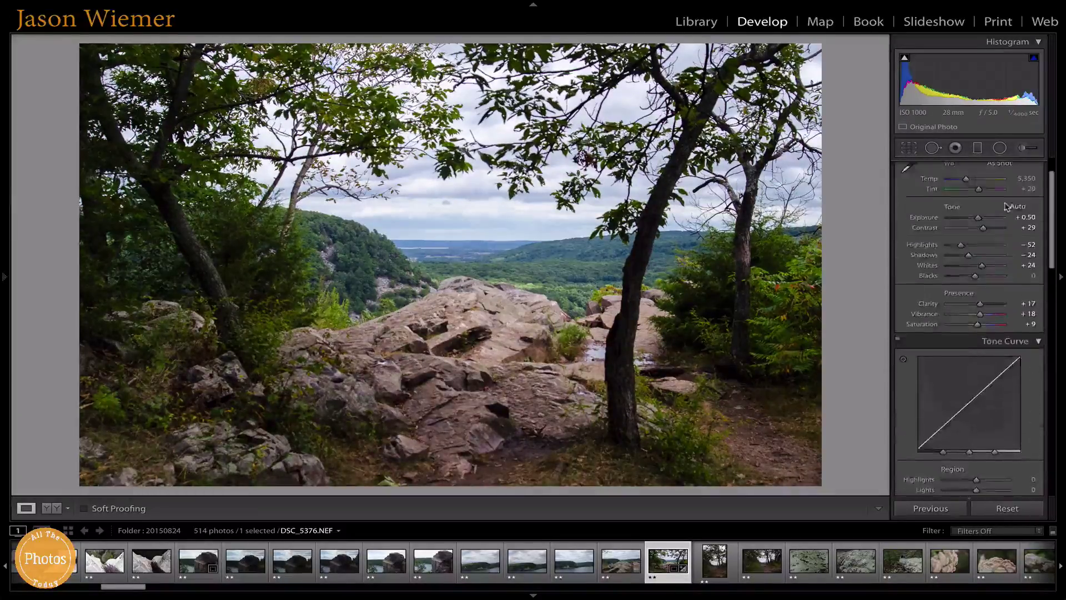
pyautogui.click(57, 510)
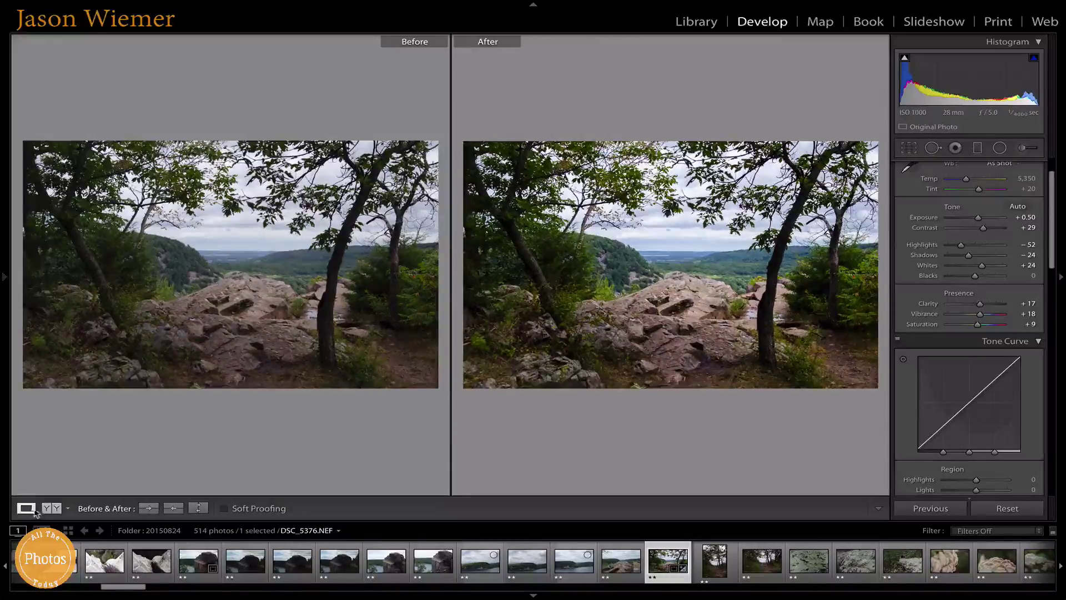
pyautogui.click(51, 508)
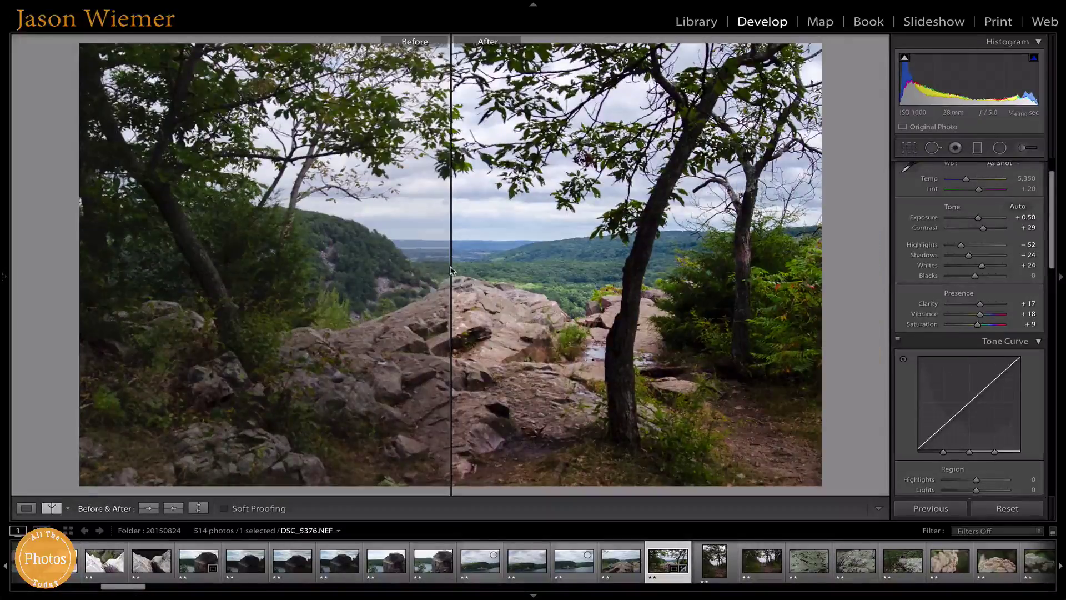
pyautogui.click(352, 278)
pyautogui.click(591, 250)
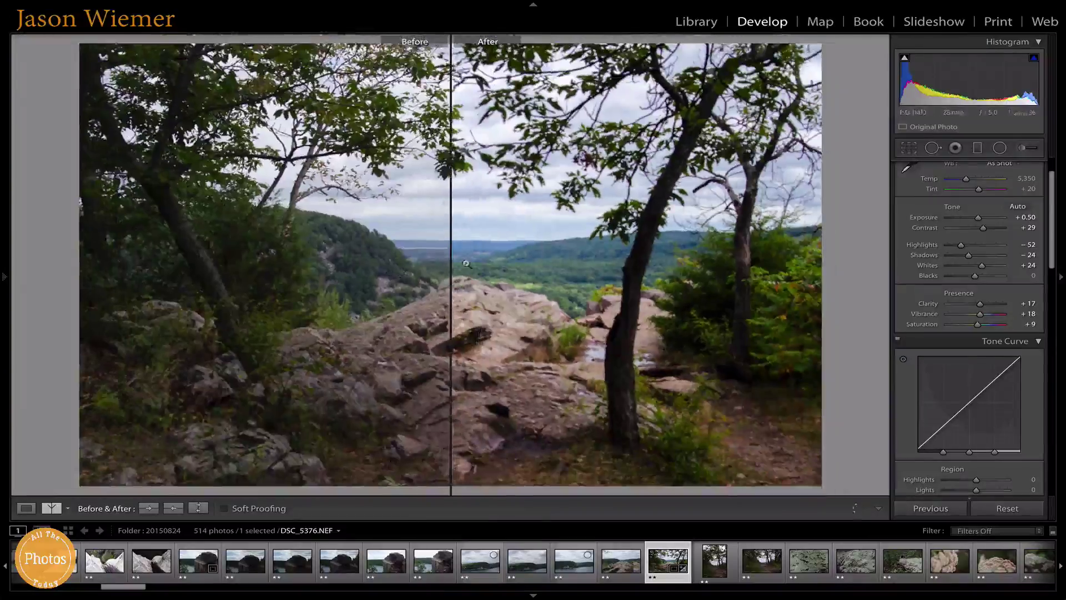
pyautogui.click(591, 250)
pyautogui.moveTo(475, 270); pyautogui.dragTo(244, 276)
pyautogui.moveTo(454, 272)
pyautogui.mouseDown()
pyautogui.moveTo(417, 279)
pyautogui.moveTo(473, 278)
pyautogui.mouseUp()
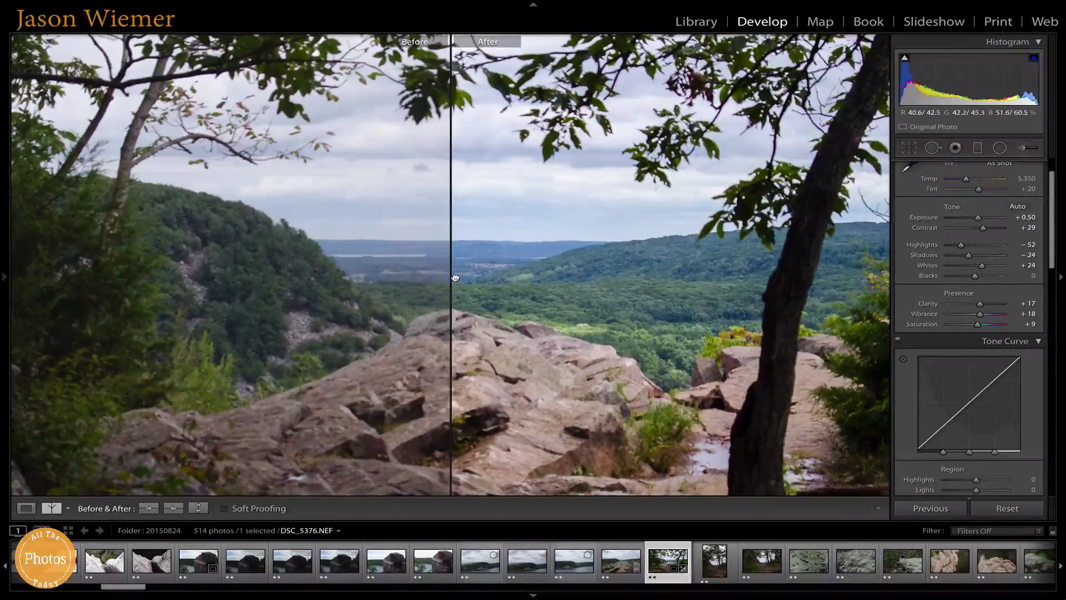
pyautogui.click(454, 277)
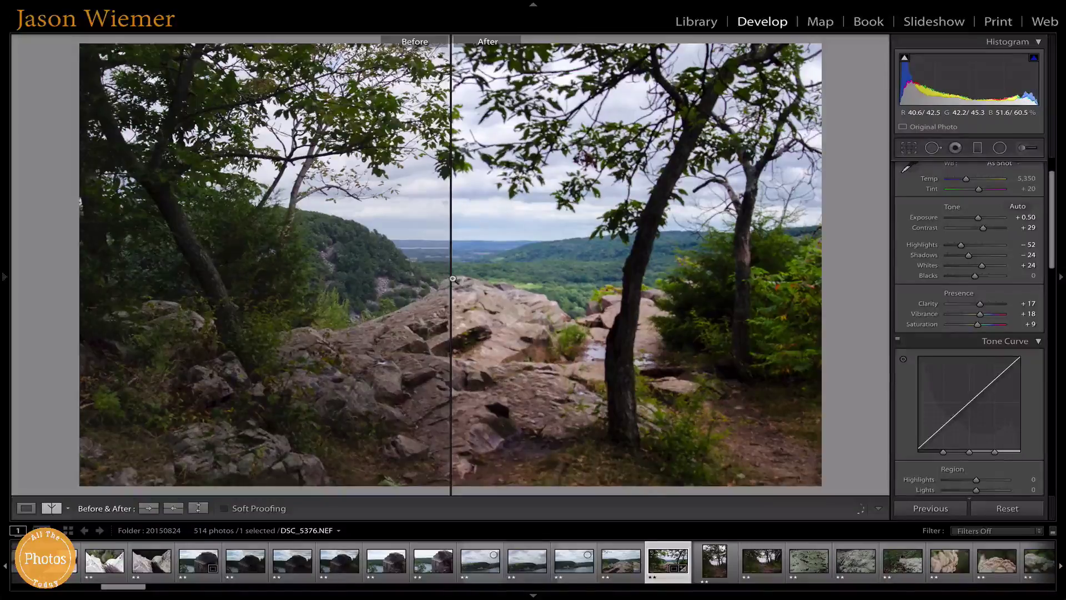